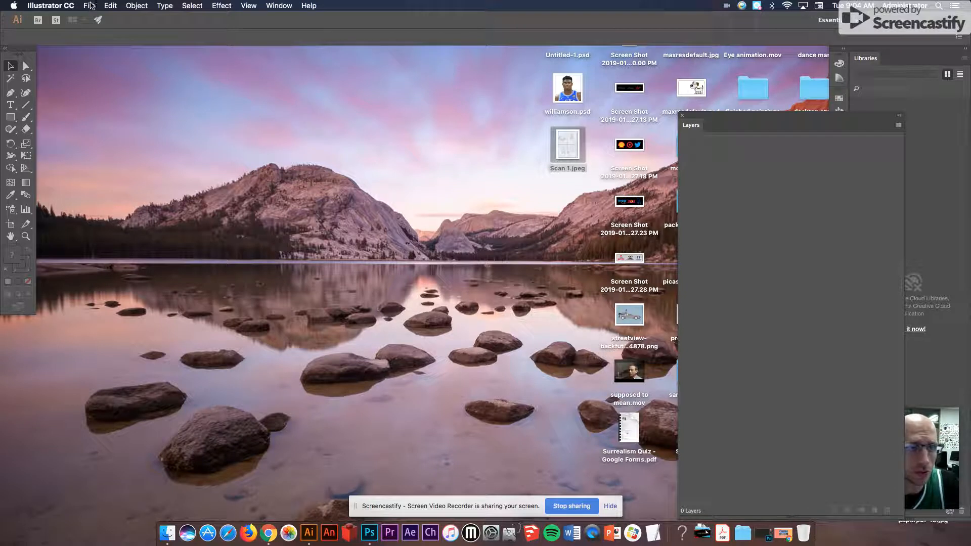
- Create a new Tabloid print document in portrait orientation, 792 x 1224 pt
{"action": "left_click", "coordinate": [97, 19]}
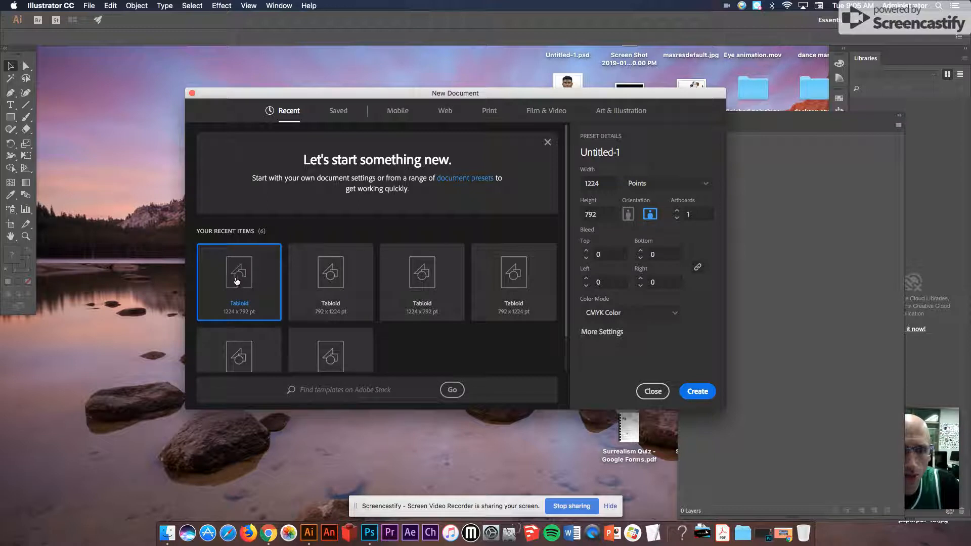
{"action": "left_click", "coordinate": [489, 112]}
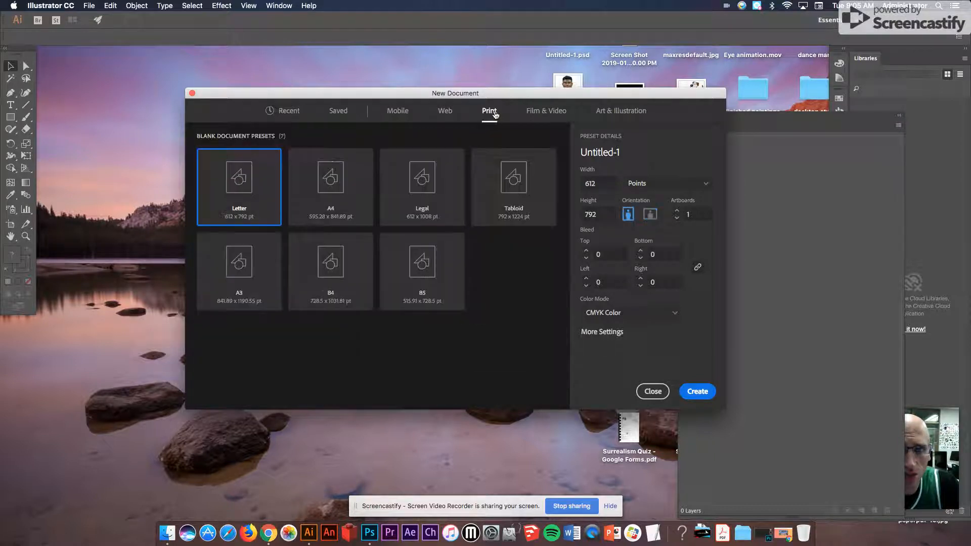
{"action": "left_click", "coordinate": [510, 187]}
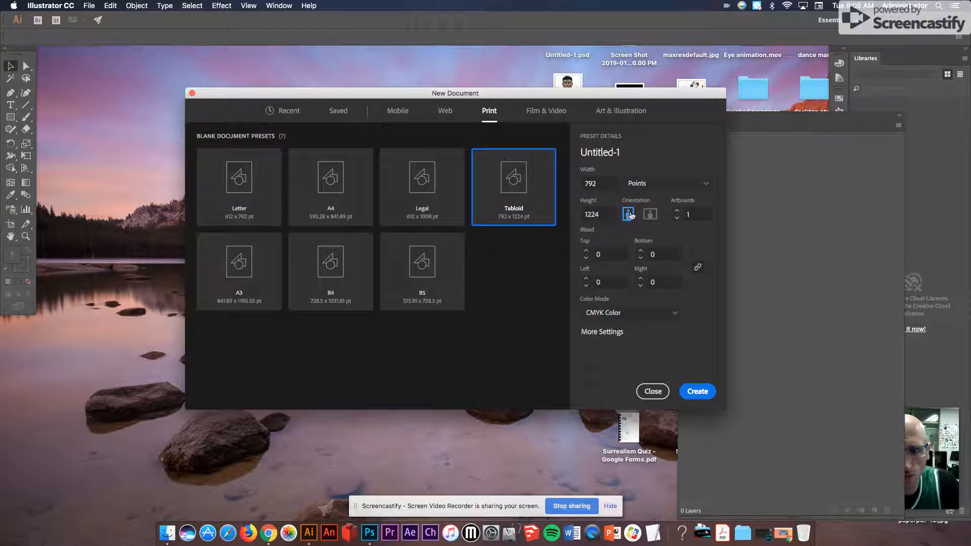
{"action": "left_click", "coordinate": [697, 391]}
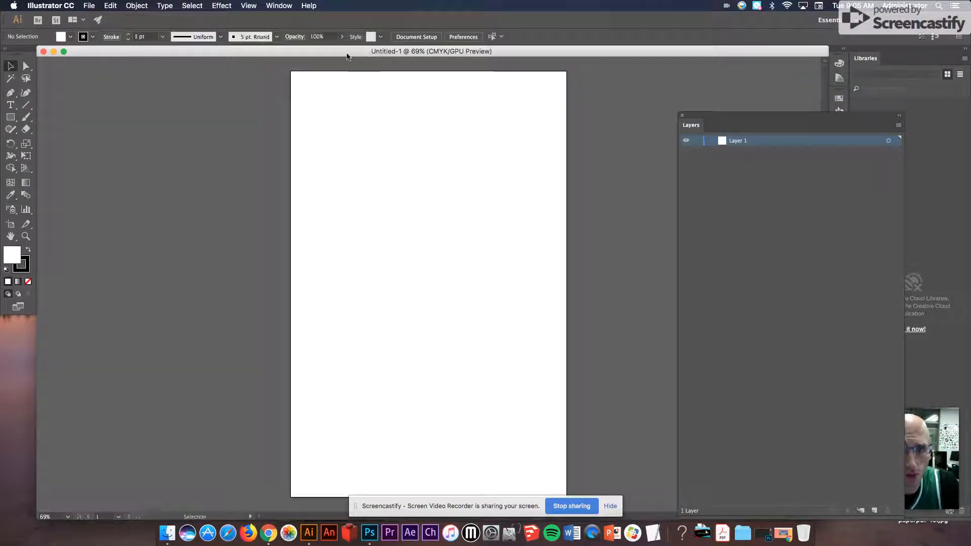
- Place Scan 1.jpeg from the Desktop and size it to fill most of the artboard
{"action": "left_click", "coordinate": [89, 6]}
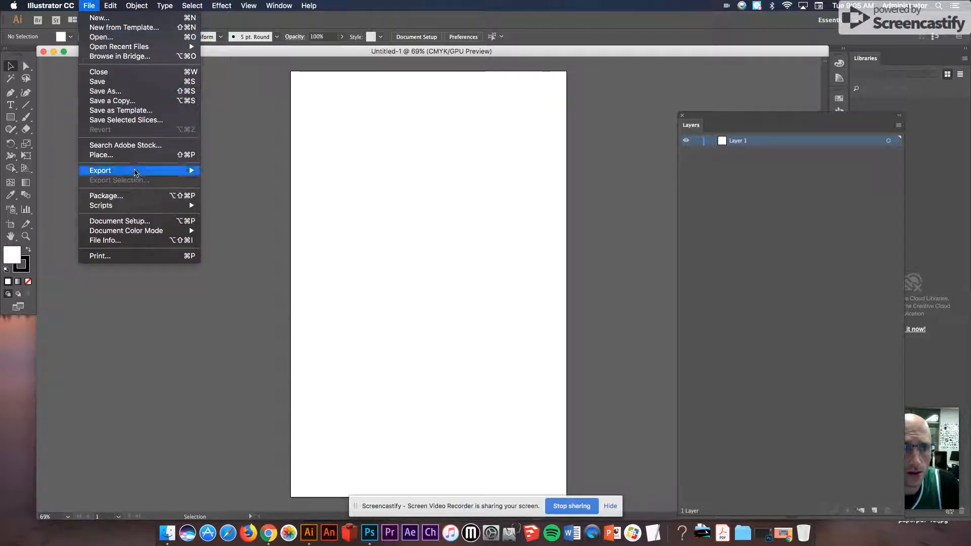
{"action": "left_click", "coordinate": [129, 155]}
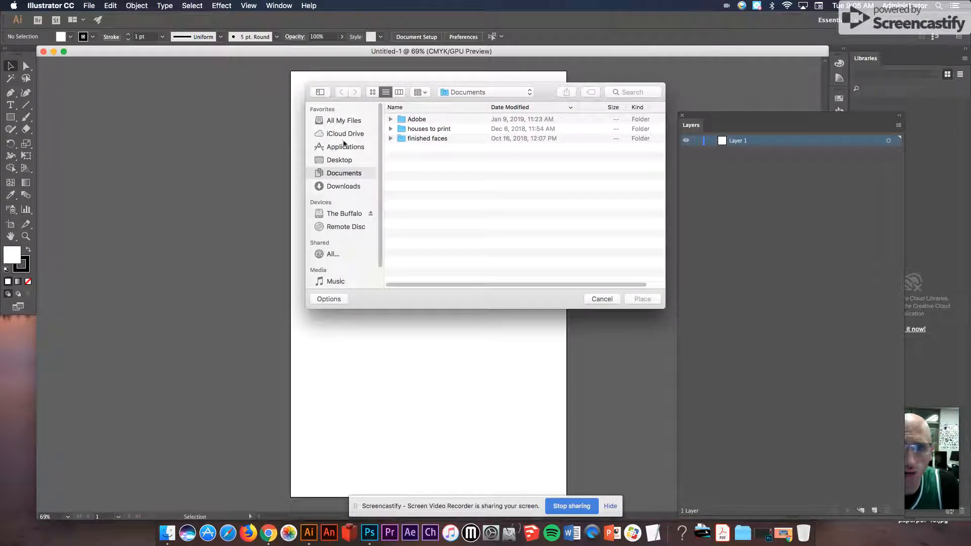
{"action": "left_click", "coordinate": [340, 161]}
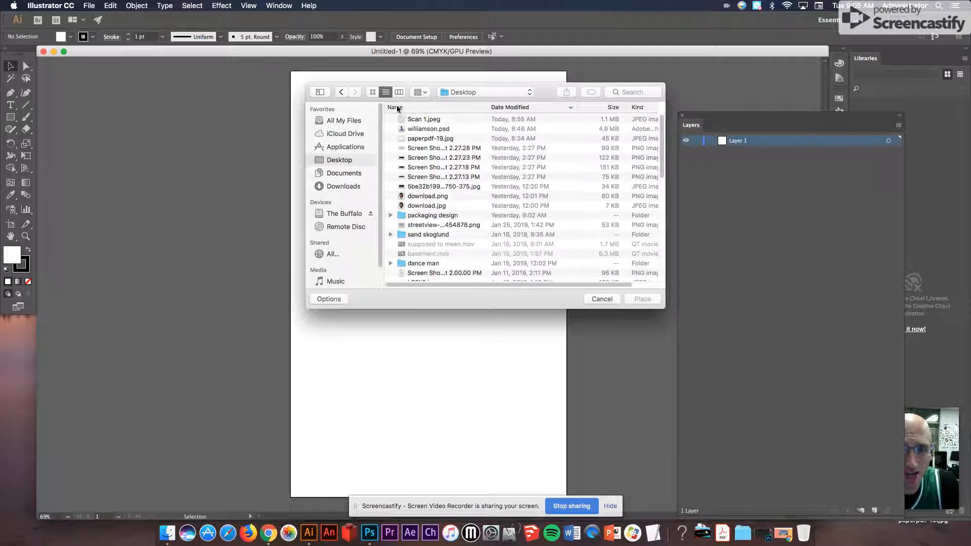
{"action": "left_click", "coordinate": [445, 121]}
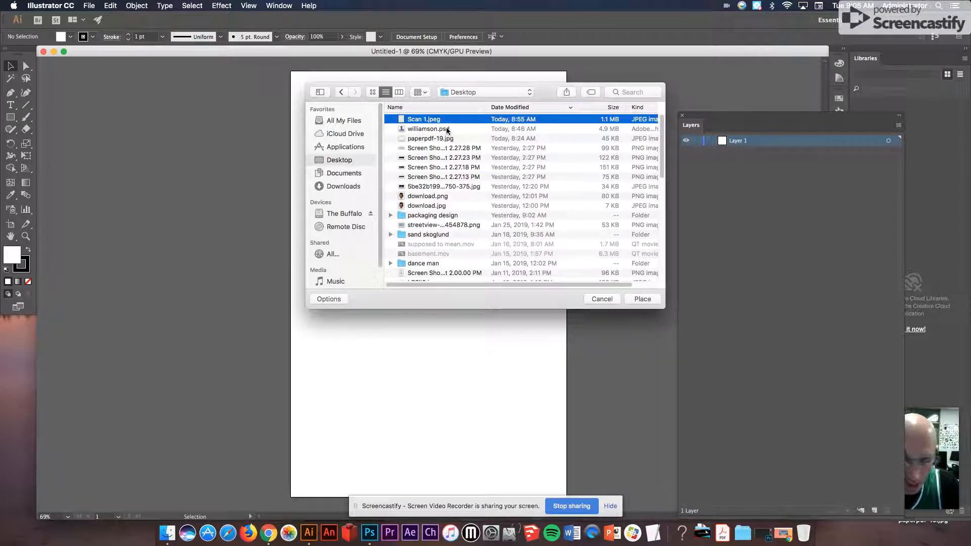
{"action": "key", "text": "space"}
{"action": "key", "text": "space"}
{"action": "left_click", "coordinate": [642, 299]}
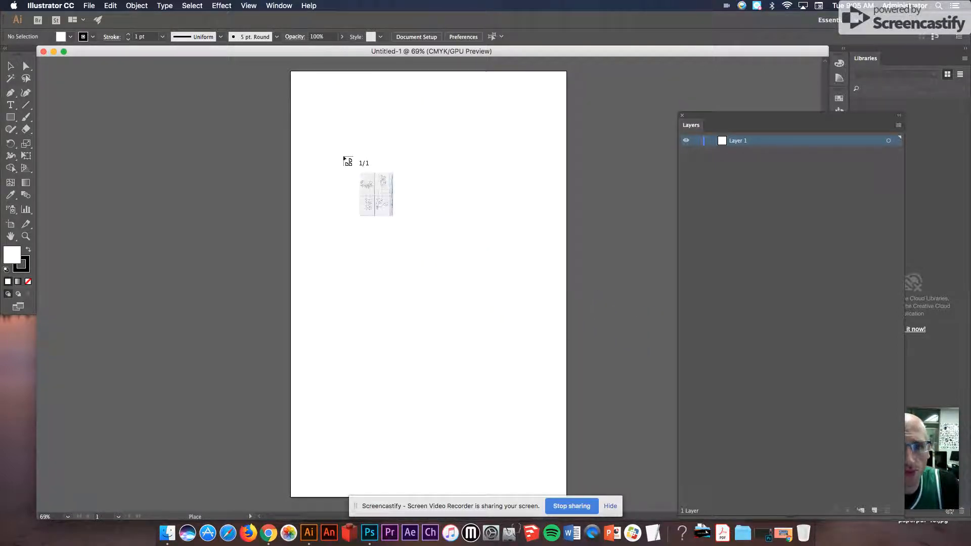
{"action": "left_click_drag", "start_coordinate": [311, 112], "coordinate": [545, 415]}
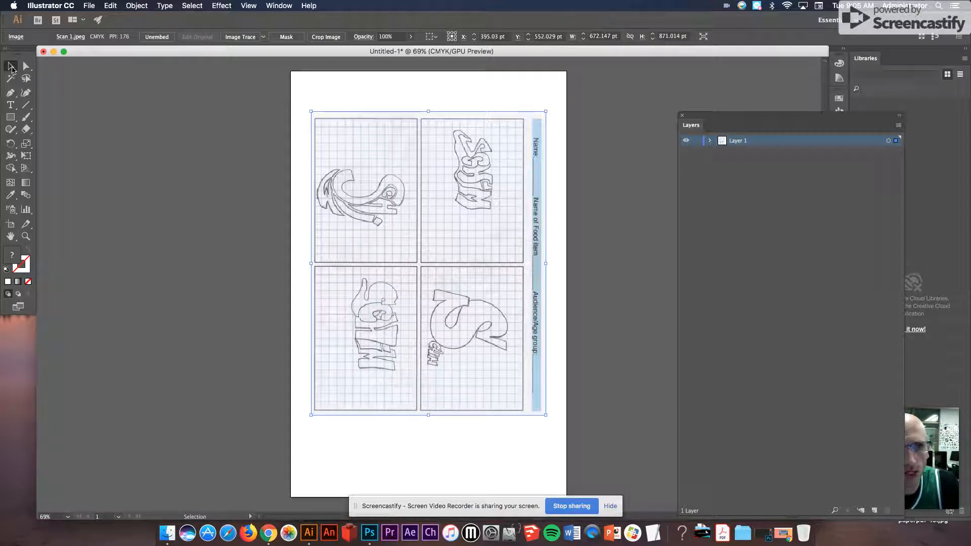
- Rotate the placed scan to a horizontal layout and lower its opacity to 59%
{"action": "left_click_drag", "start_coordinate": [306, 110], "coordinate": [270, 353]}
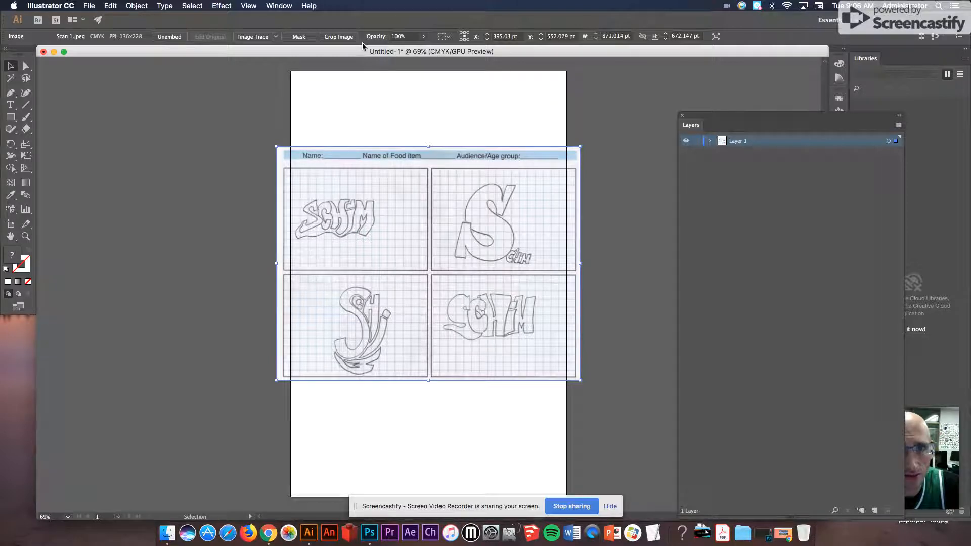
{"action": "left_click", "coordinate": [419, 40]}
{"action": "left_click_drag", "start_coordinate": [425, 50], "coordinate": [405, 52]}
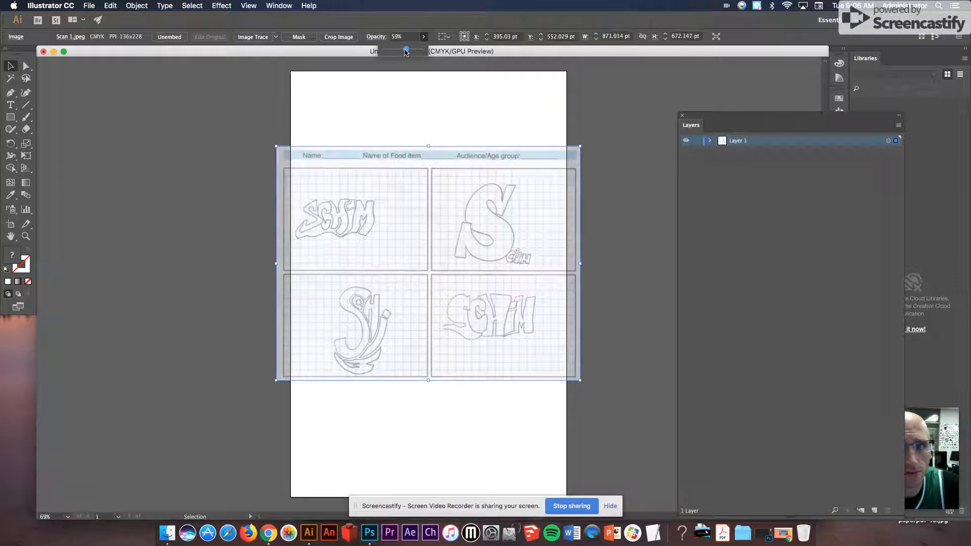
- Lock the selected scan image so it cannot be moved
{"action": "left_click", "coordinate": [136, 5]}
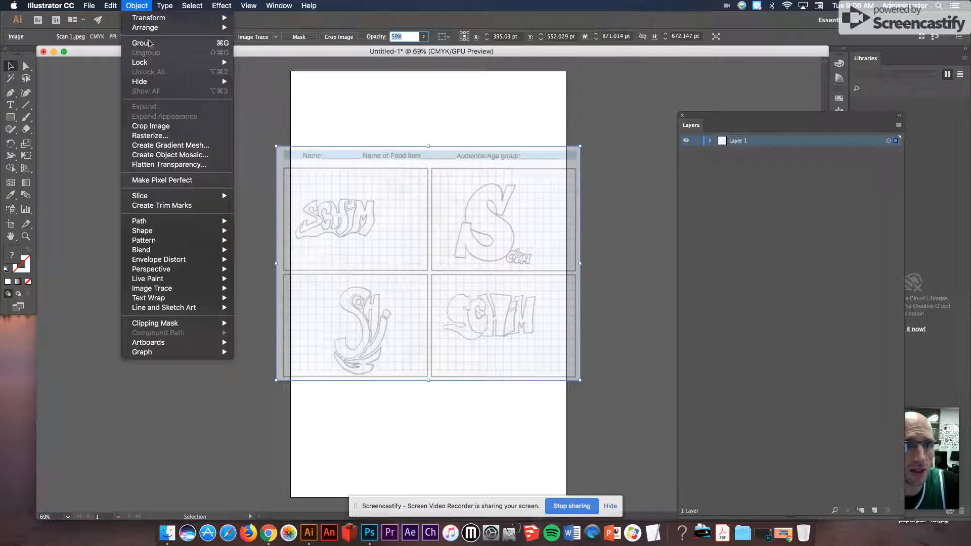
{"action": "mouse_move", "coordinate": [158, 62]}
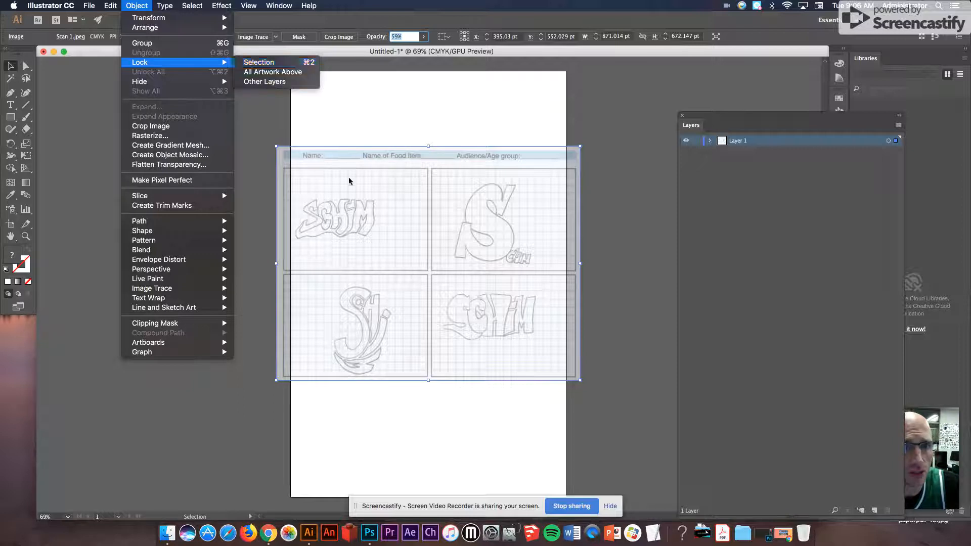
{"action": "left_click", "coordinate": [310, 65]}
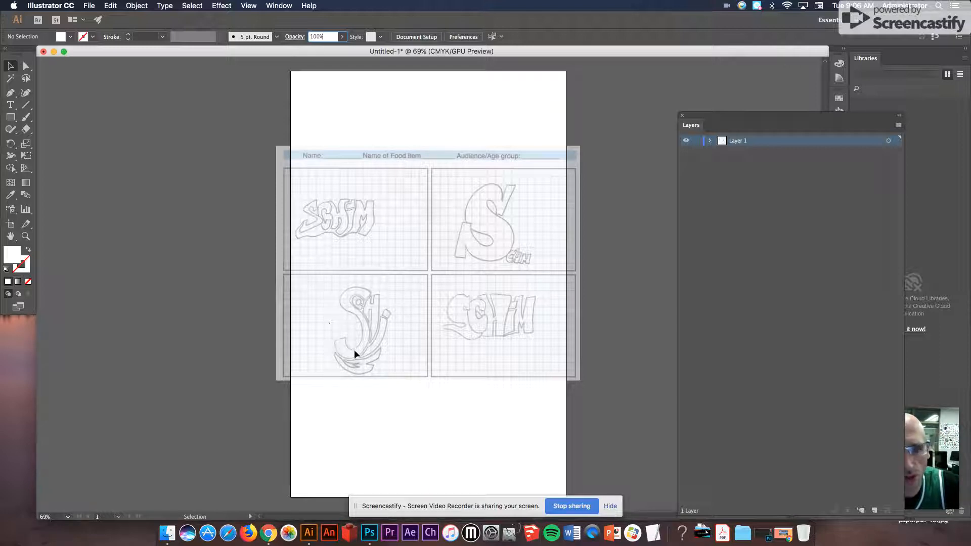
- Choose the Pen tool with no fill and a black stroke, focused on the lower-left lettering panel
{"action": "left_click", "coordinate": [25, 236]}
{"action": "left_click_drag", "start_coordinate": [328, 285], "coordinate": [458, 395]}
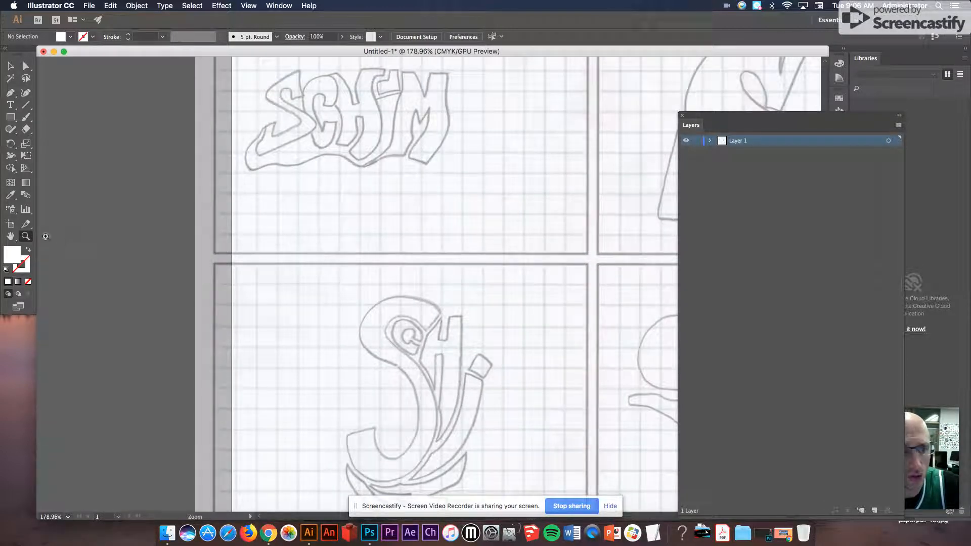
{"action": "left_click", "coordinate": [10, 236]}
{"action": "mouse_move", "coordinate": [450, 407]}
{"action": "left_mouse_down"}
{"action": "mouse_move", "coordinate": [472, 300]}
{"action": "mouse_move", "coordinate": [375, 280]}
{"action": "mouse_move", "coordinate": [445, 328]}
{"action": "mouse_move", "coordinate": [406, 301]}
{"action": "mouse_move", "coordinate": [437, 301]}
{"action": "left_mouse_up"}
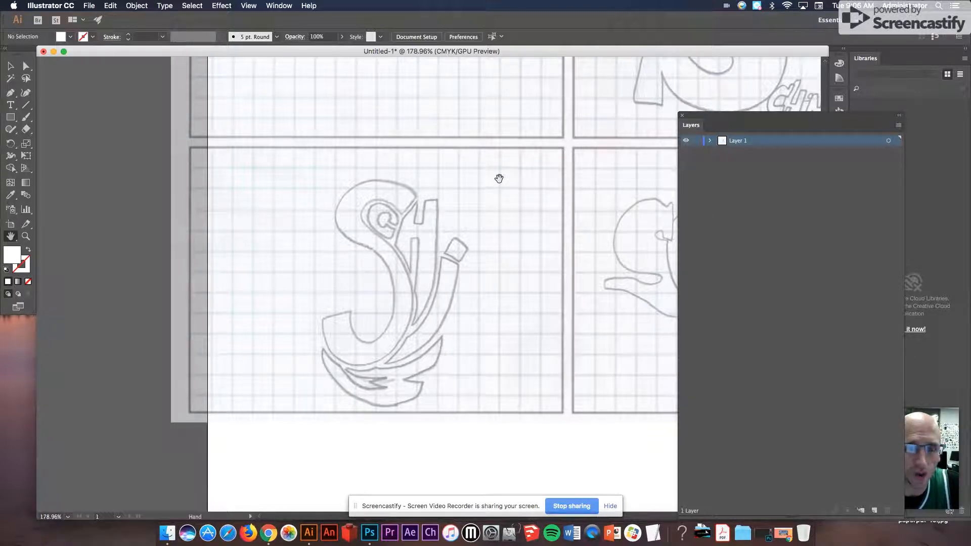
{"action": "left_click", "coordinate": [7, 93]}
{"action": "left_click", "coordinate": [5, 93]}
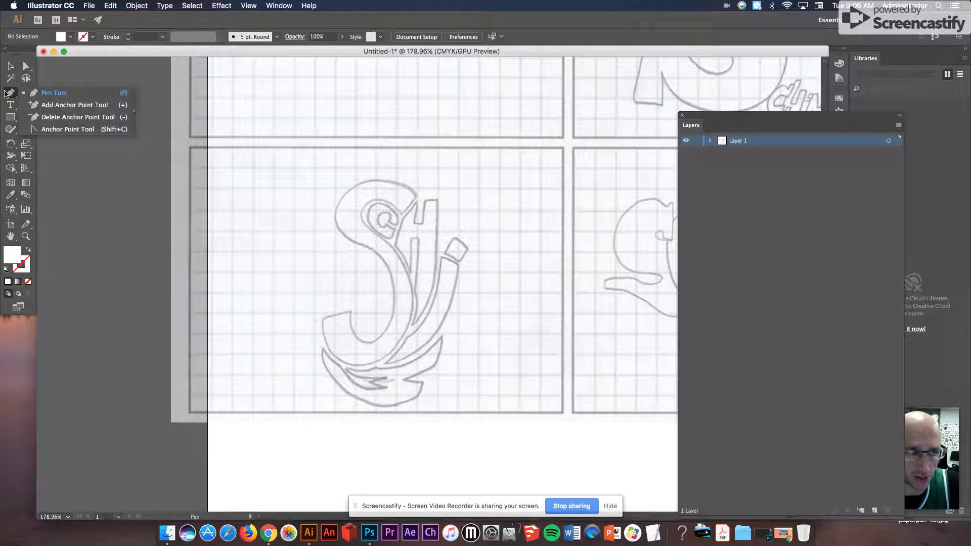
{"action": "left_click", "coordinate": [63, 94]}
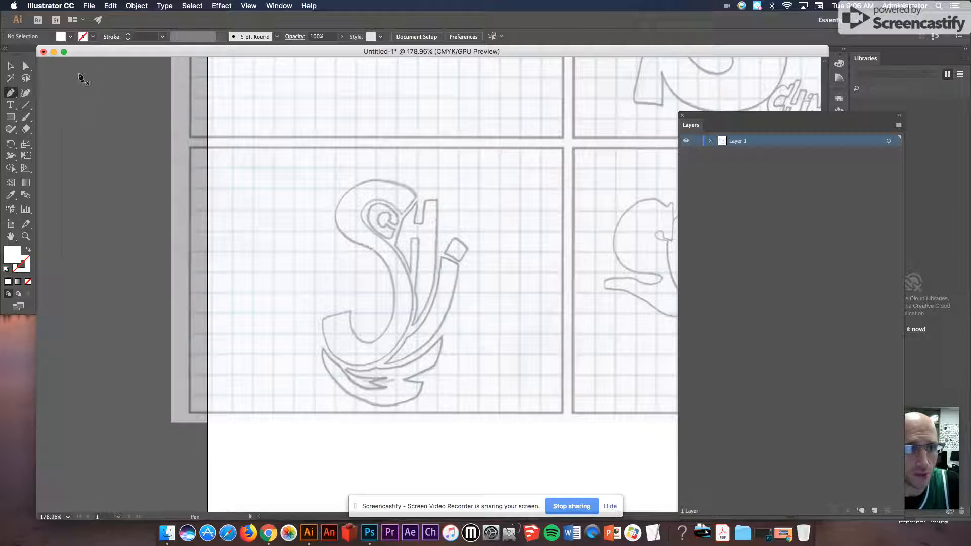
{"action": "left_click", "coordinate": [70, 37]}
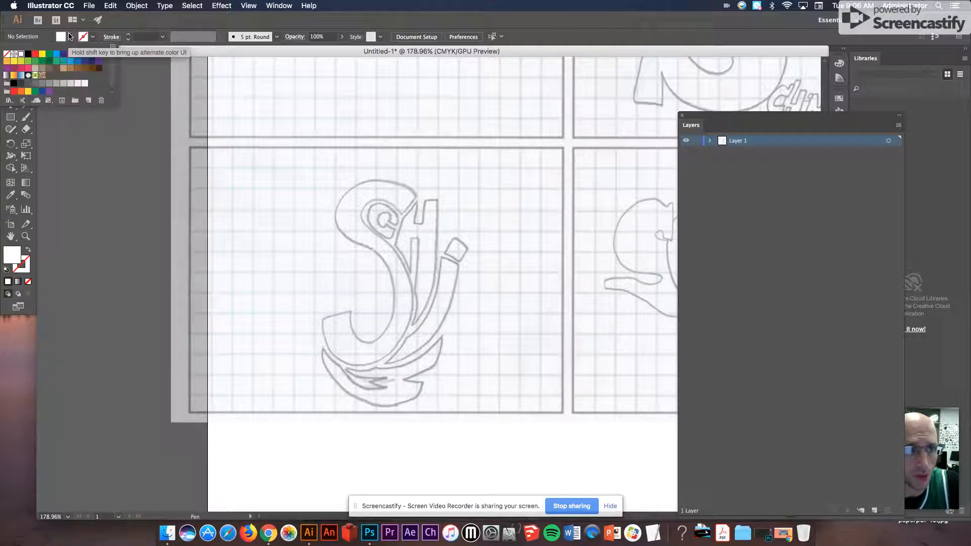
{"action": "left_click", "coordinate": [7, 53]}
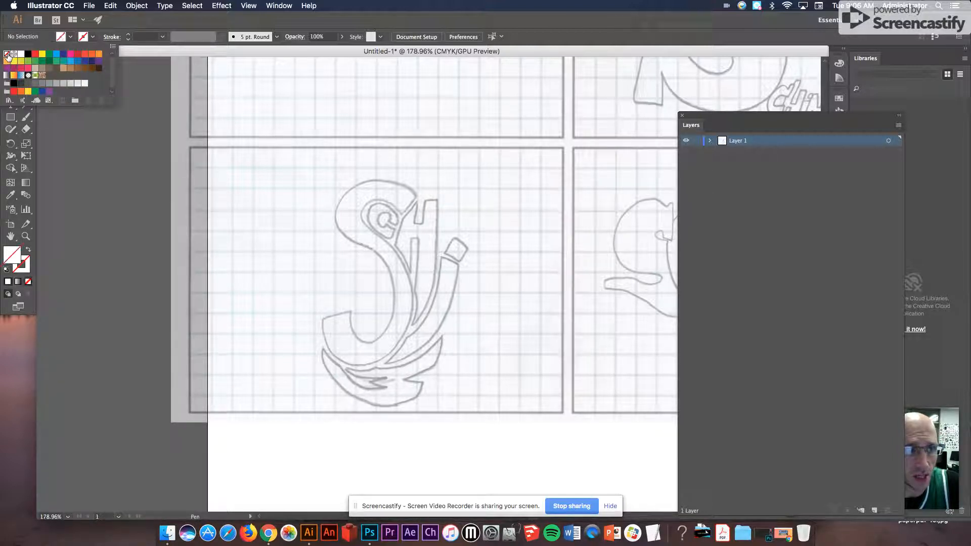
{"action": "left_click", "coordinate": [93, 39]}
{"action": "left_click", "coordinate": [94, 38]}
{"action": "left_click", "coordinate": [28, 54]}
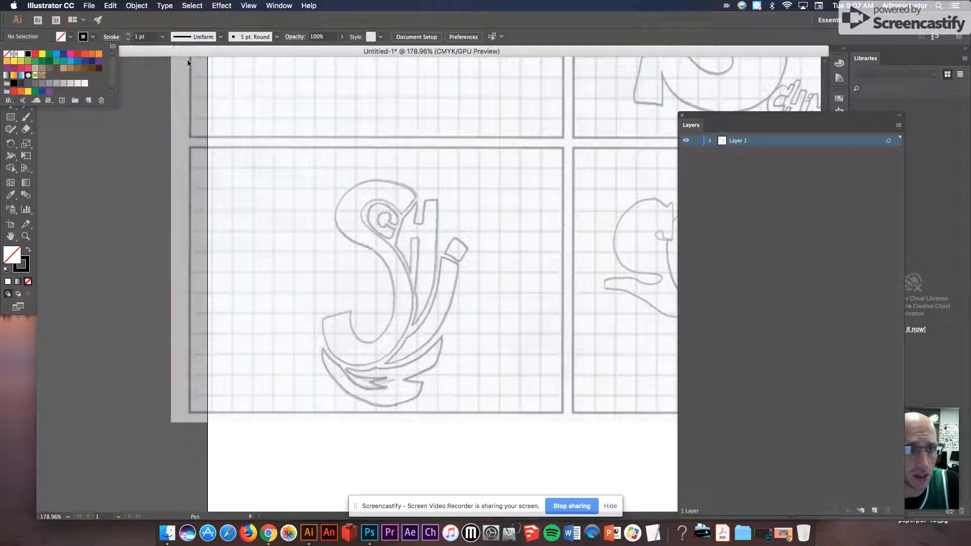
{"action": "key", "text": "p"}
{"action": "left_click_drag", "start_coordinate": [314, 161], "coordinate": [370, 167]}
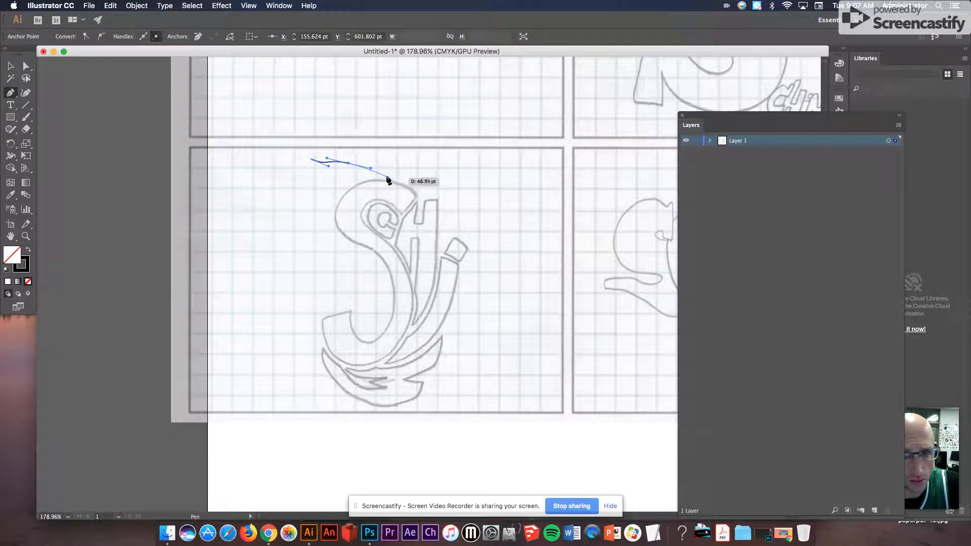
{"action": "key", "text": "super+z"}
{"action": "key", "text": "super+z"}
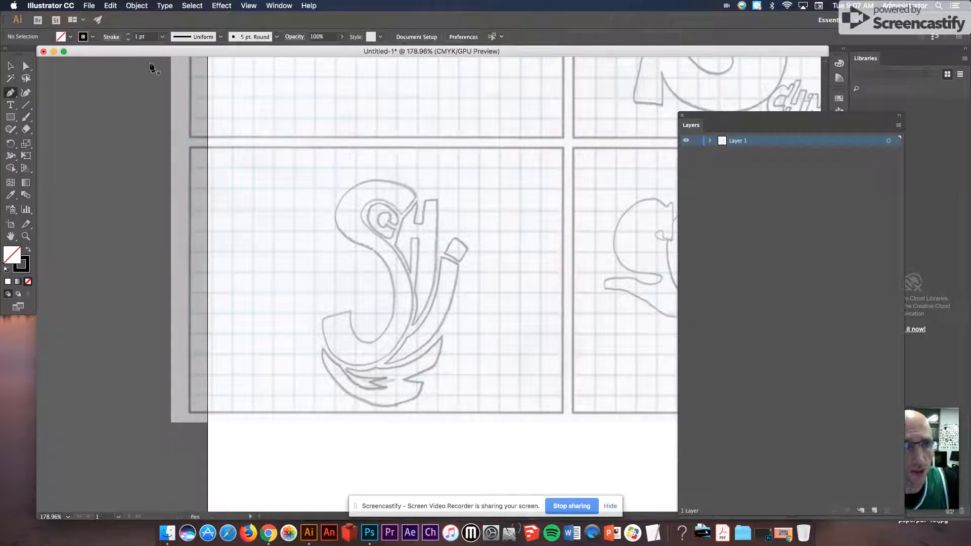
- Set the stroke weight to 2 pt, zoom in on the lettering, and start a Pen path down the left edge of the central H-shaped letter
{"action": "left_click", "coordinate": [163, 38]}
{"action": "left_click", "coordinate": [178, 95]}
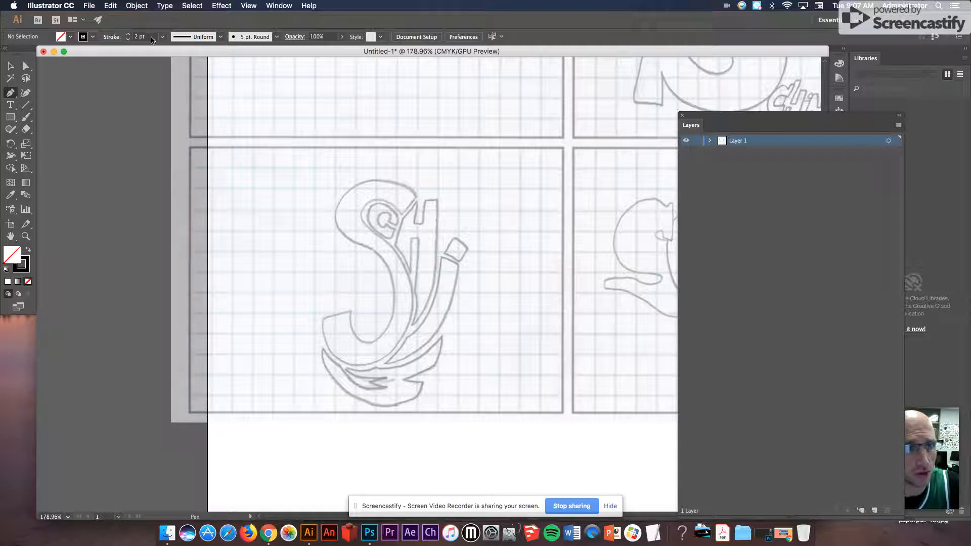
{"action": "key", "text": "z"}
{"action": "left_click", "coordinate": [355, 174]}
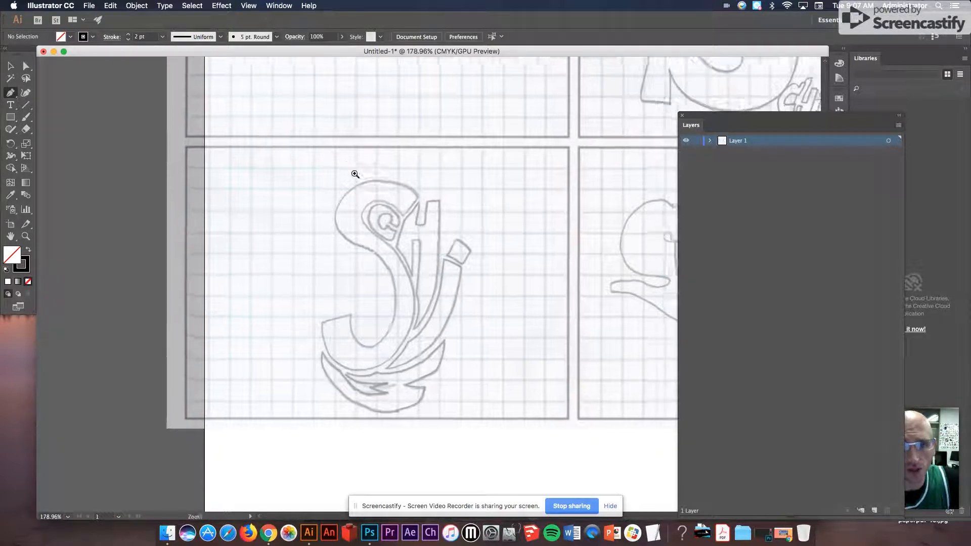
{"action": "left_click_drag", "start_coordinate": [447, 260], "coordinate": [364, 222]}
{"action": "left_click", "coordinate": [297, 160]}
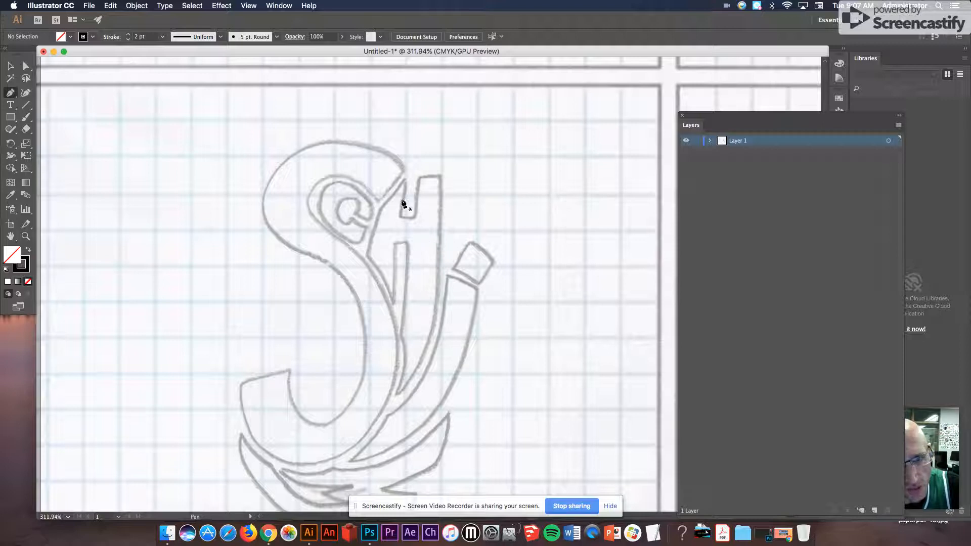
{"action": "left_click", "coordinate": [405, 178]}
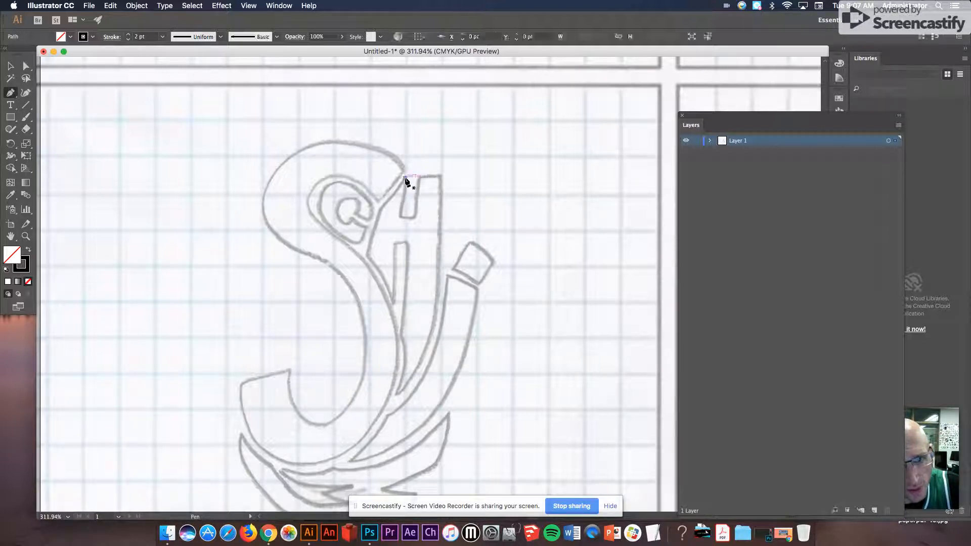
{"action": "left_click", "coordinate": [380, 209]}
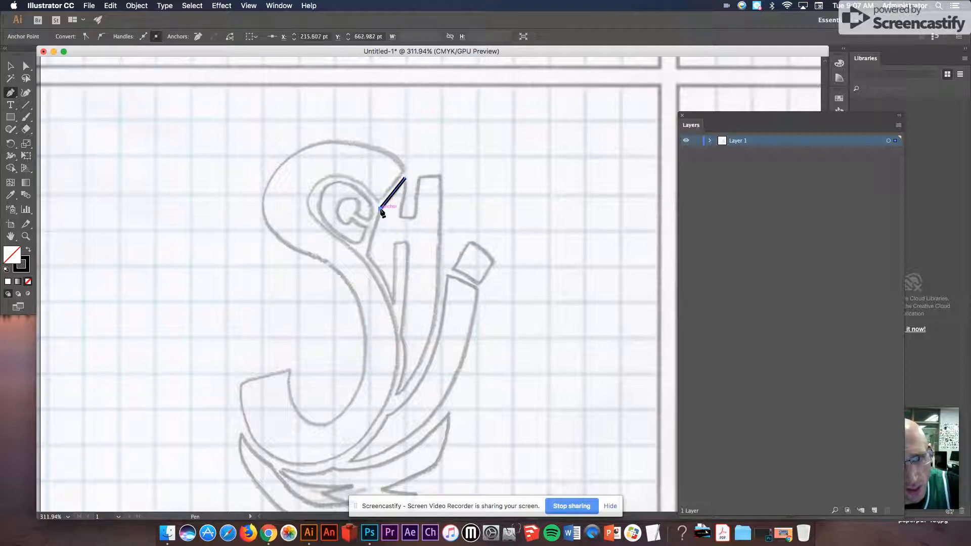
{"action": "left_click", "coordinate": [367, 256]}
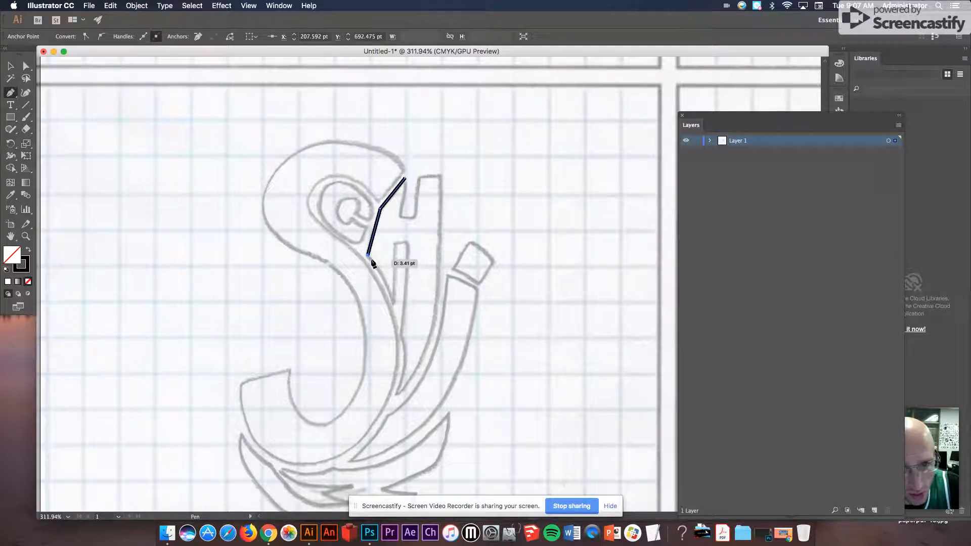
{"action": "left_click", "coordinate": [392, 303], "text": "super"}
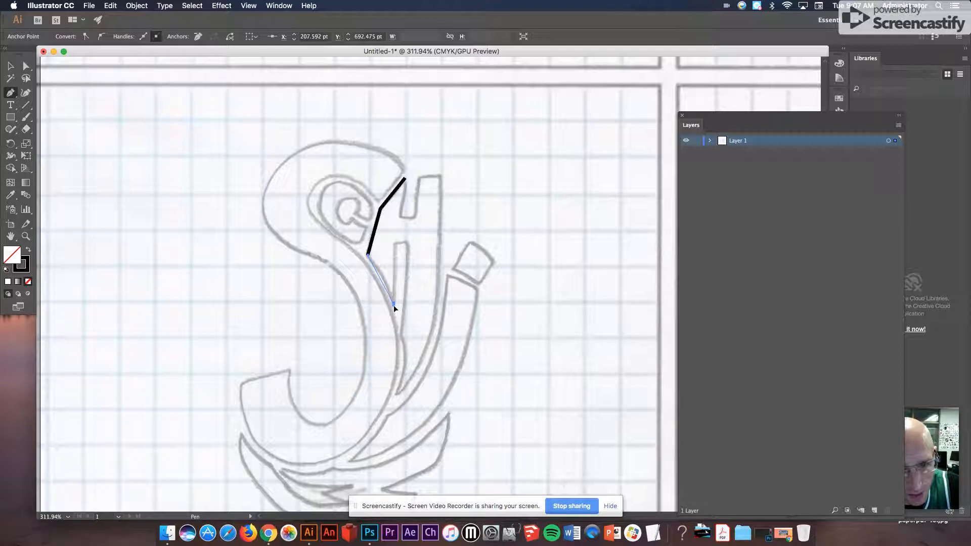
- Continue the Pen path around the letter's curved stem and back up its right side, closing it at the starting anchor
{"action": "mouse_move", "coordinate": [393, 306]}
{"action": "left_mouse_down"}
{"action": "mouse_move", "coordinate": [395, 340]}
{"action": "mouse_move", "coordinate": [423, 324]}
{"action": "mouse_move", "coordinate": [384, 340]}
{"action": "mouse_move", "coordinate": [407, 333]}
{"action": "mouse_move", "coordinate": [399, 338]}
{"action": "mouse_move", "coordinate": [394, 327]}
{"action": "left_mouse_up"}
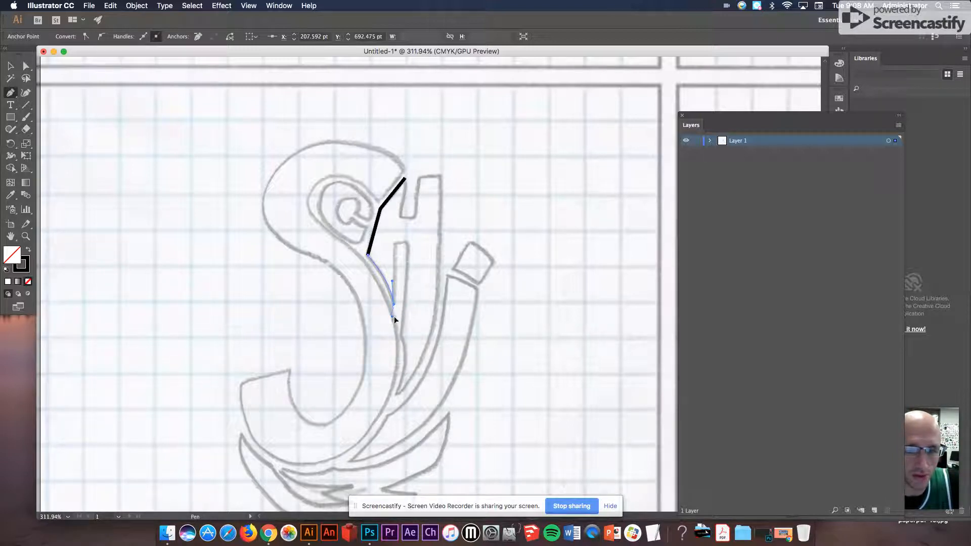
{"action": "left_click", "coordinate": [394, 304]}
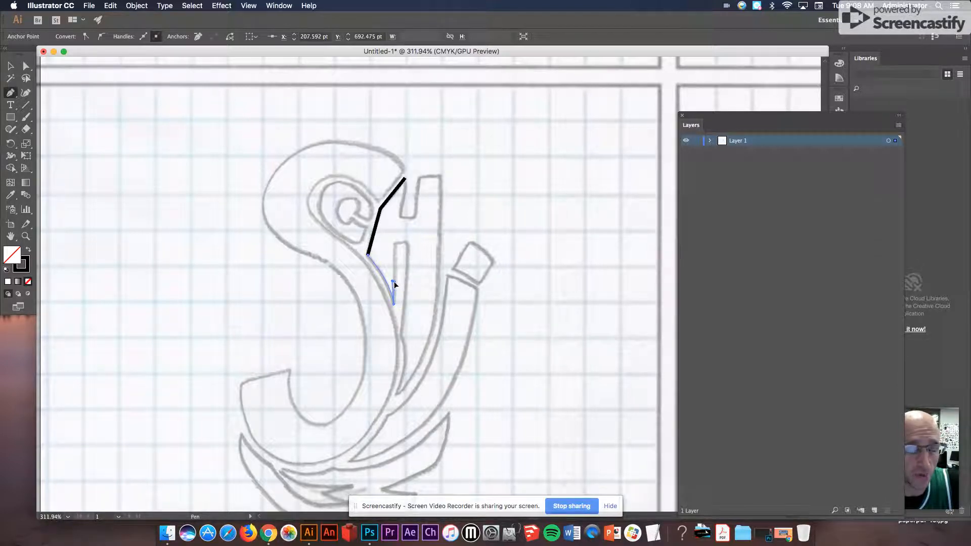
{"action": "mouse_move", "coordinate": [393, 282]}
{"action": "left_mouse_down"}
{"action": "mouse_move", "coordinate": [397, 247]}
{"action": "mouse_move", "coordinate": [407, 242]}
{"action": "left_mouse_up"}
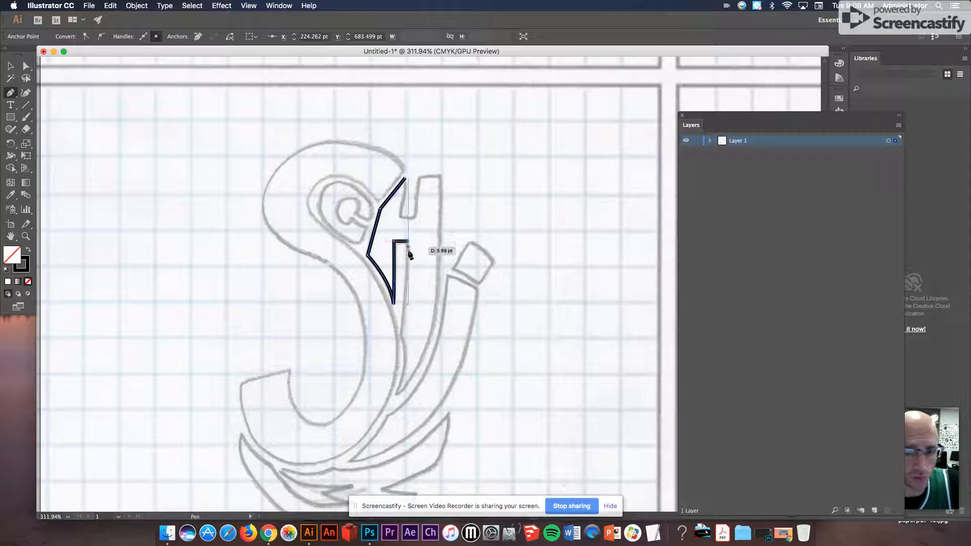
{"action": "left_click", "coordinate": [401, 335]}
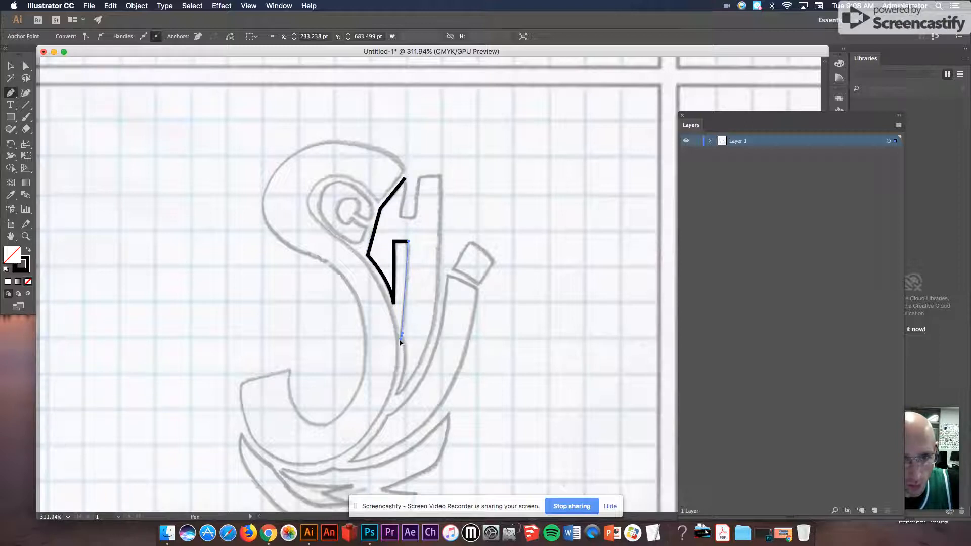
{"action": "left_click_drag", "start_coordinate": [396, 341], "coordinate": [392, 365]}
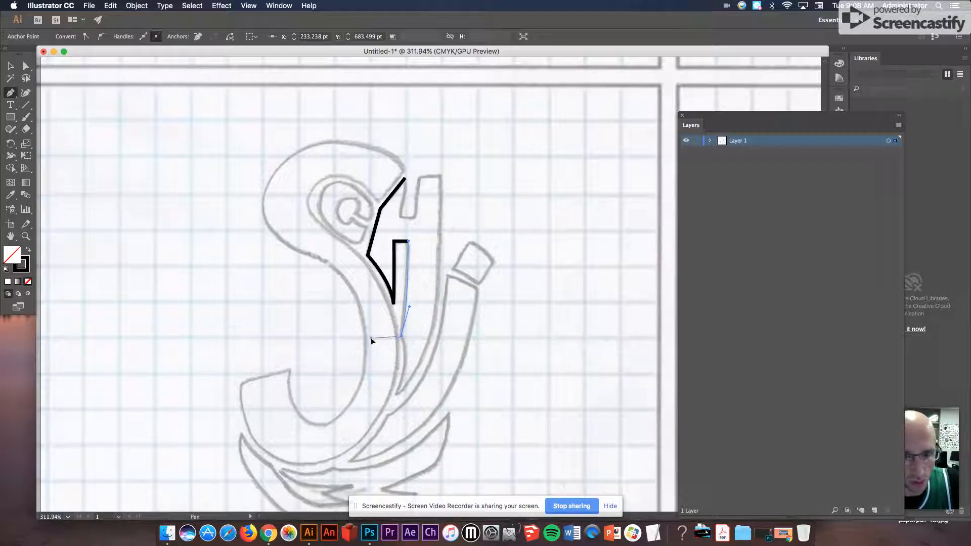
{"action": "left_click_drag", "start_coordinate": [404, 343], "coordinate": [406, 346]}
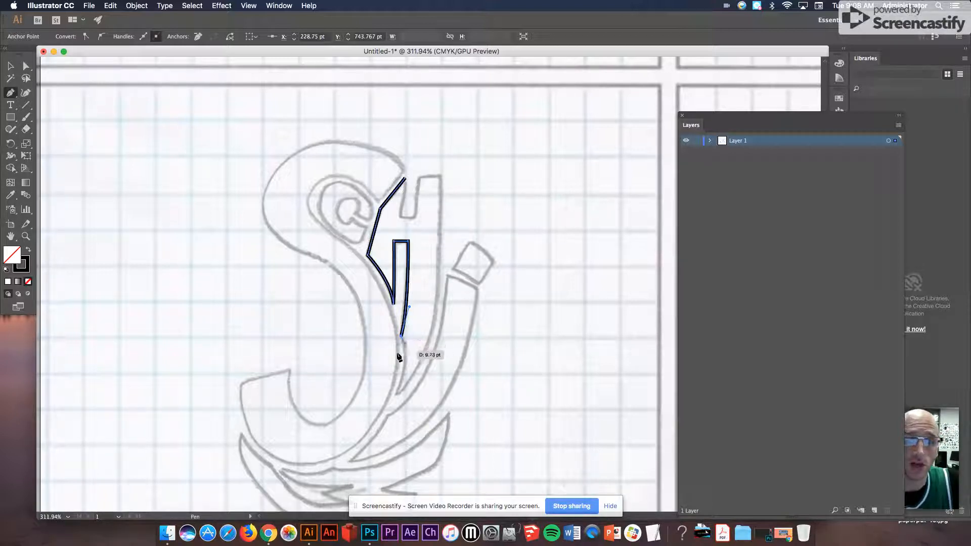
{"action": "left_click_drag", "start_coordinate": [399, 392], "coordinate": [383, 415]}
{"action": "left_click", "coordinate": [397, 394]}
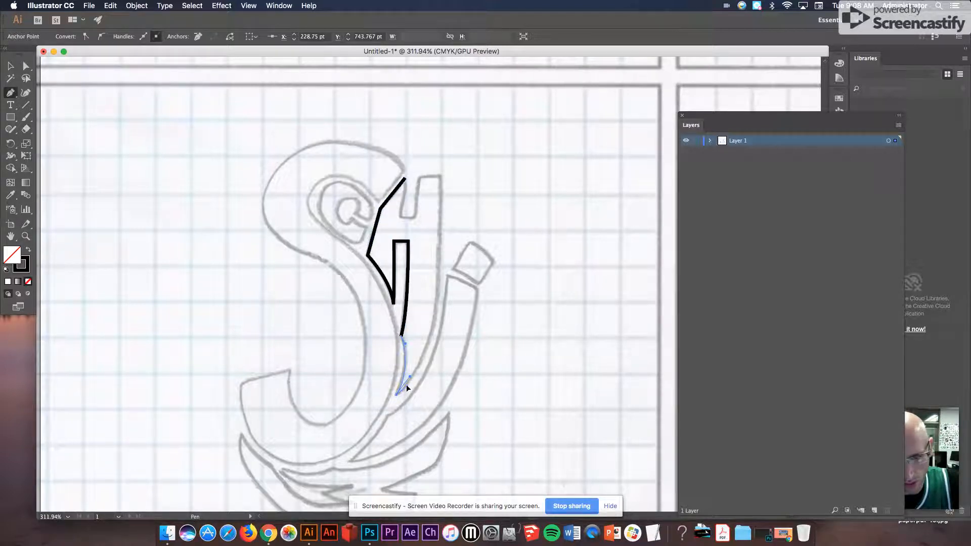
{"action": "left_click_drag", "start_coordinate": [413, 375], "coordinate": [428, 331]}
{"action": "left_click", "coordinate": [416, 329]}
{"action": "left_click", "coordinate": [413, 370]}
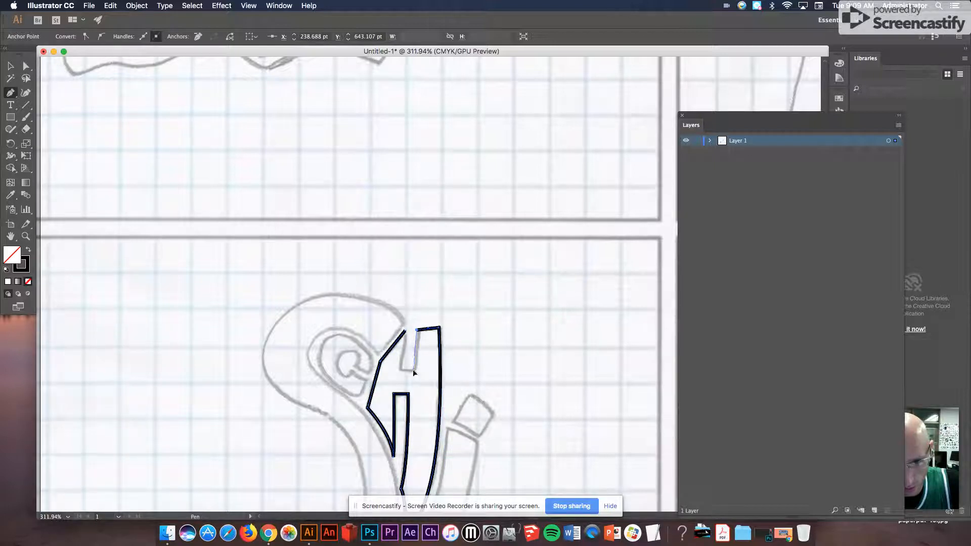
{"action": "left_click", "coordinate": [400, 370]}
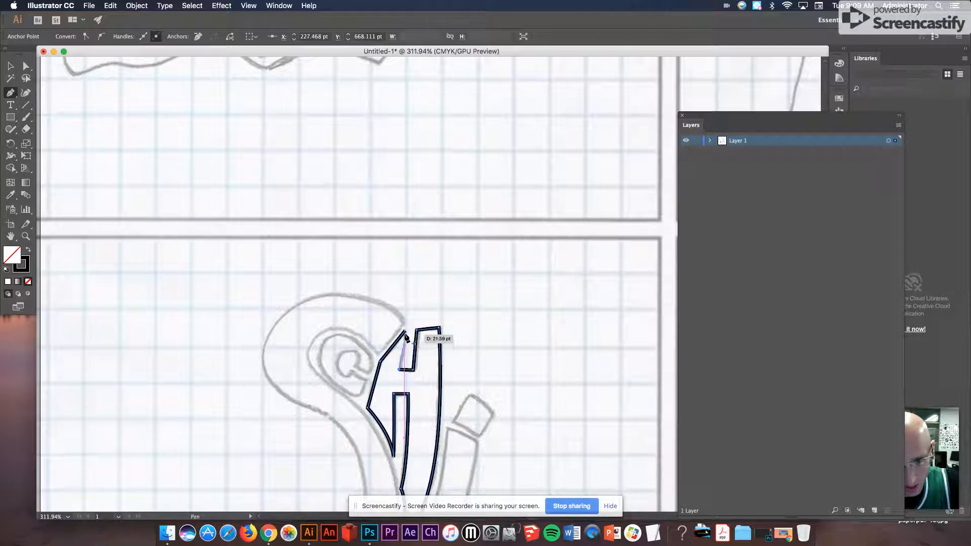
{"action": "left_click", "coordinate": [405, 331]}
- Select the traced letter path and fill it with a pink swatch
{"action": "scroll", "coordinate": [510, 346], "scroll_direction": "down", "scroll_amount": 6}
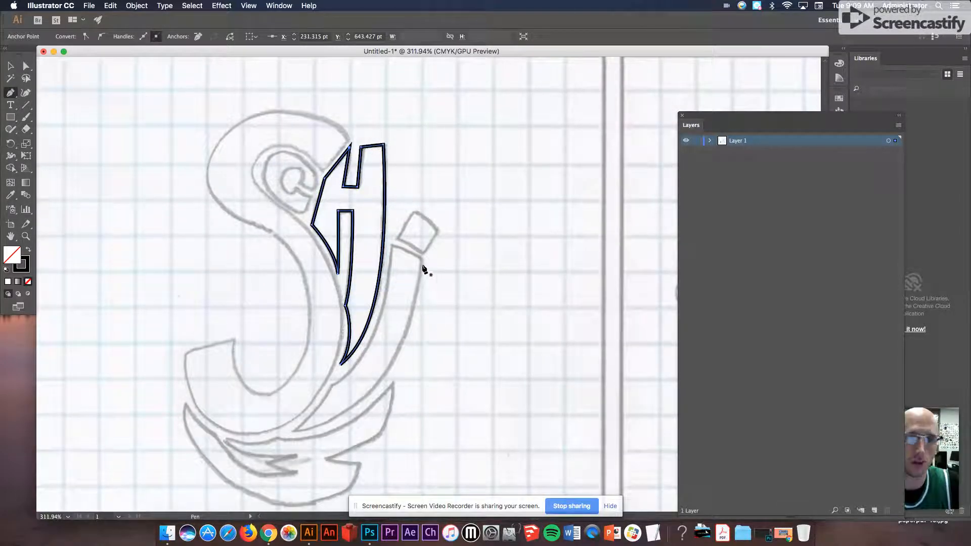
{"action": "left_click", "coordinate": [10, 66]}
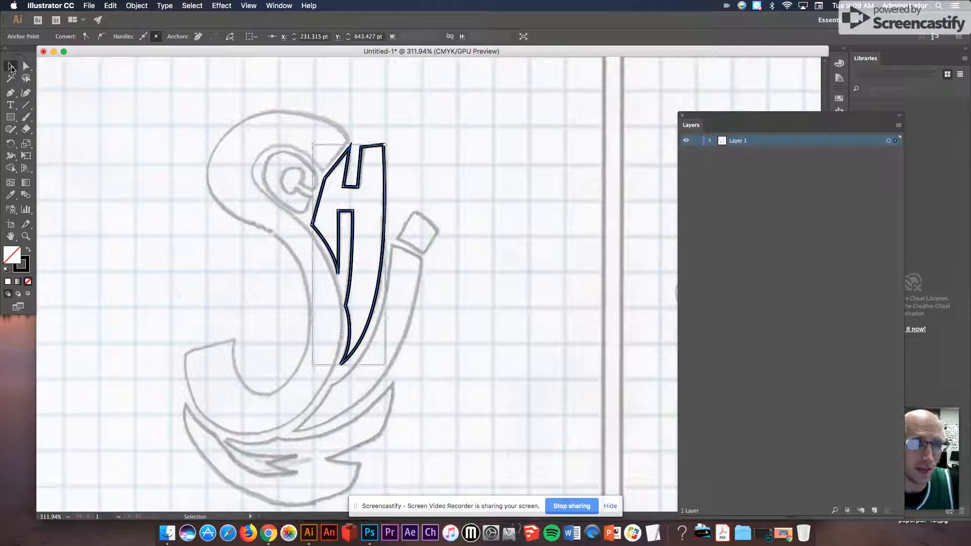
{"action": "left_click", "coordinate": [371, 147]}
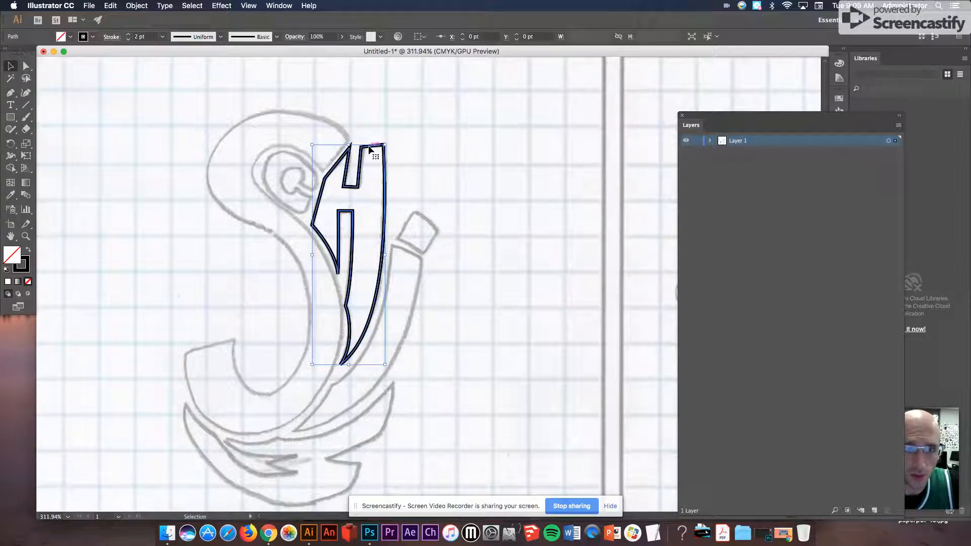
{"action": "left_click", "coordinate": [71, 40]}
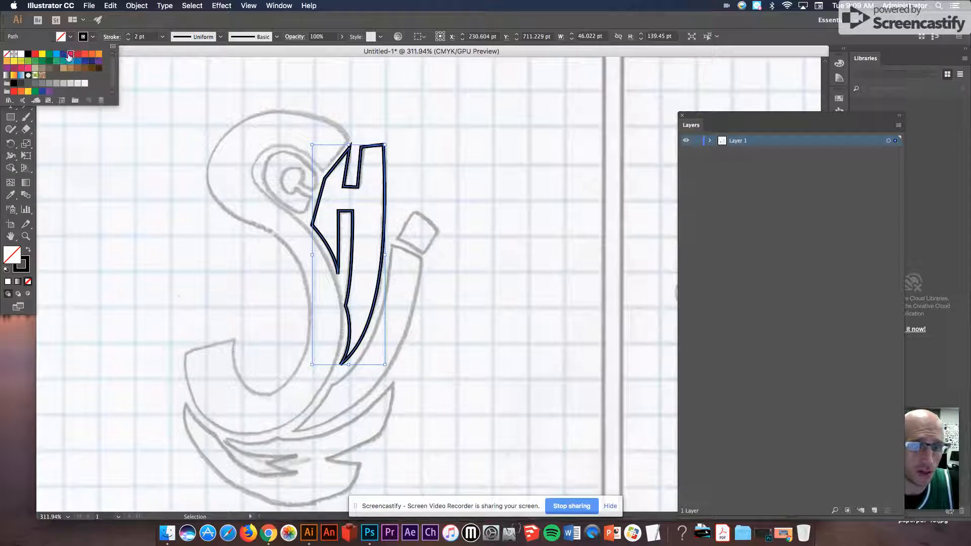
{"action": "left_click", "coordinate": [61, 99]}
{"action": "left_click", "coordinate": [406, 137]}
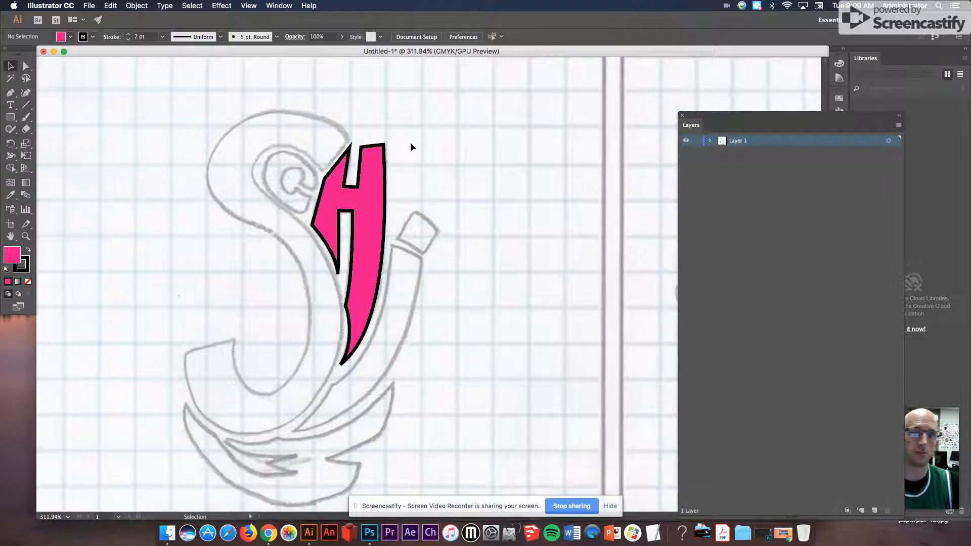
- Select the pink letter again and set its stroke to none
{"action": "left_click", "coordinate": [372, 151]}
{"action": "left_click", "coordinate": [92, 36]}
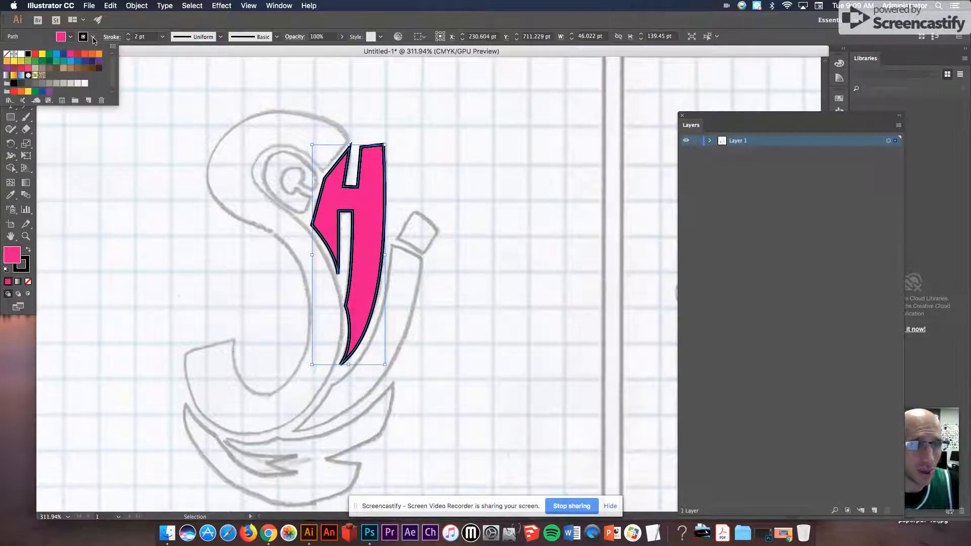
{"action": "left_click", "coordinate": [7, 54]}
{"action": "left_click", "coordinate": [217, 97]}
{"action": "left_click", "coordinate": [495, 170]}
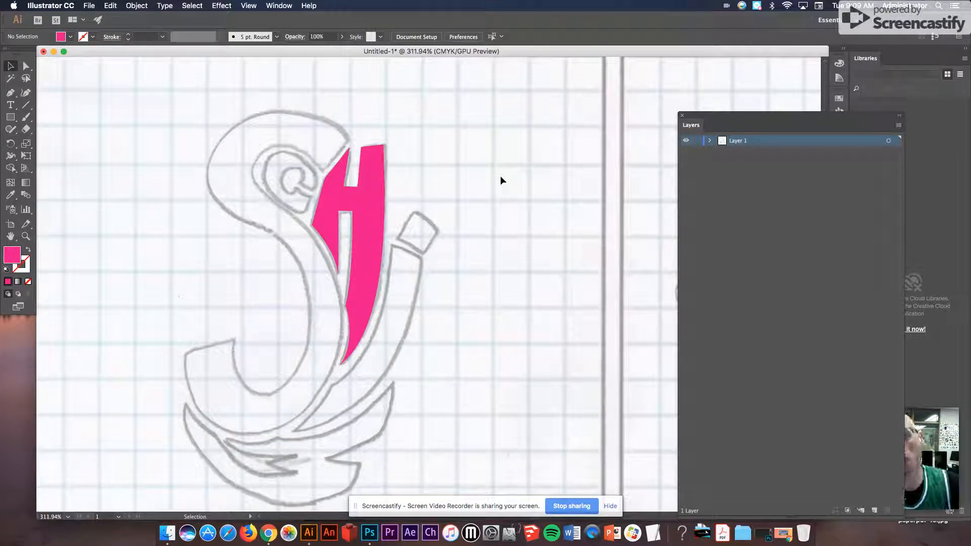